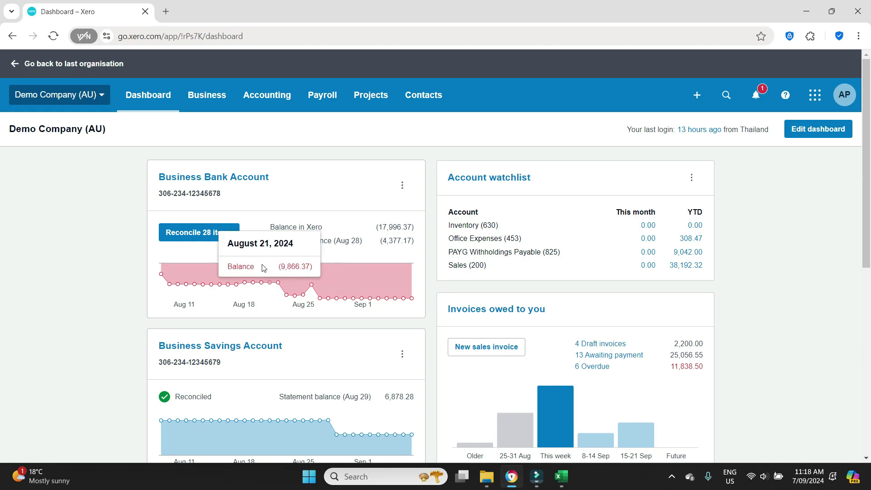
left_click(212, 241)
scroll(806, 255, "down", 4)
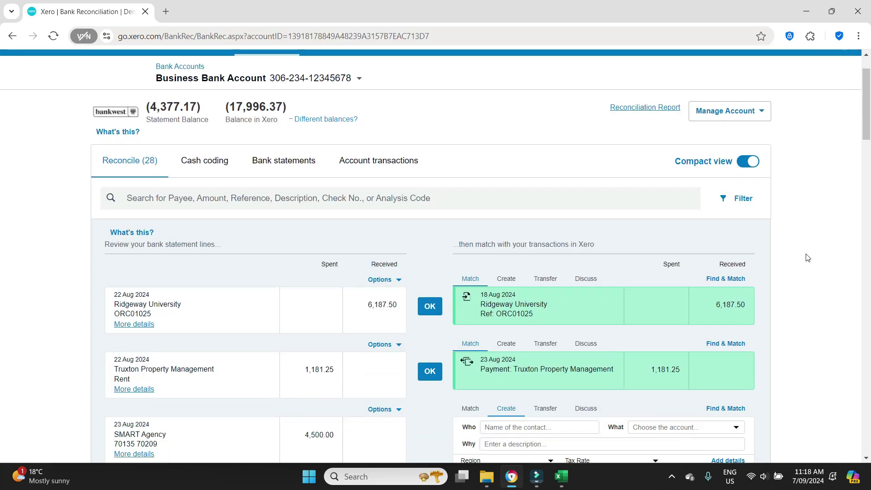
scroll(806, 258, "down", 2)
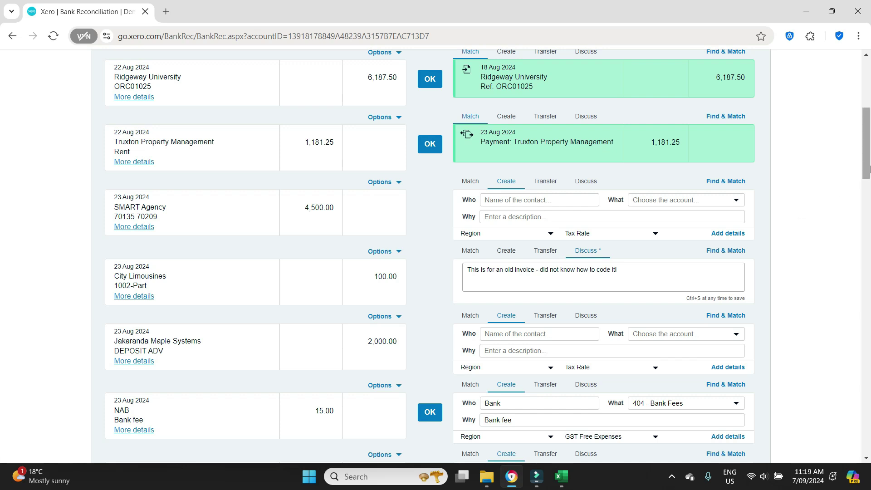
left_click_drag(866, 167, 866, 161)
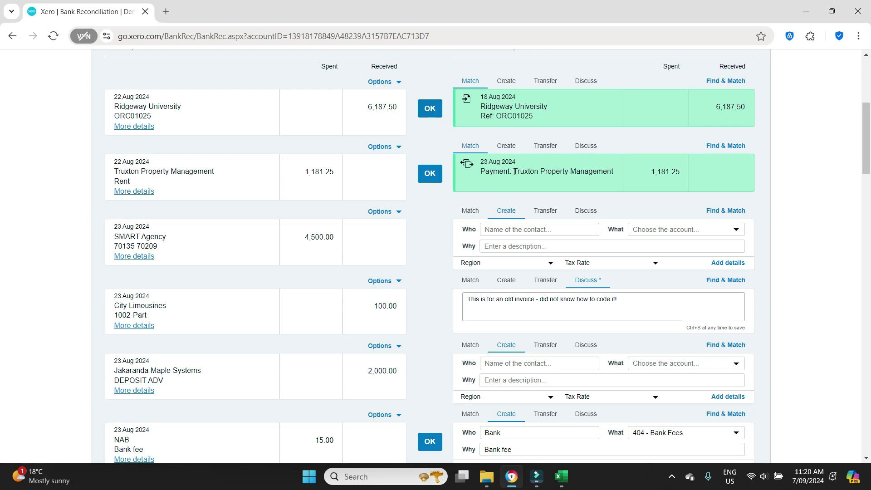
left_click_drag(514, 171, 482, 175)
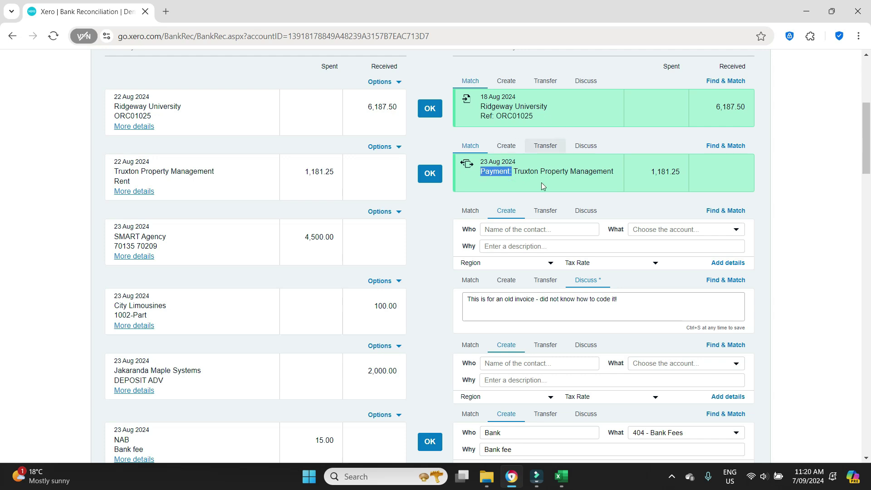
left_click(507, 171)
left_click_drag(514, 171, 481, 174)
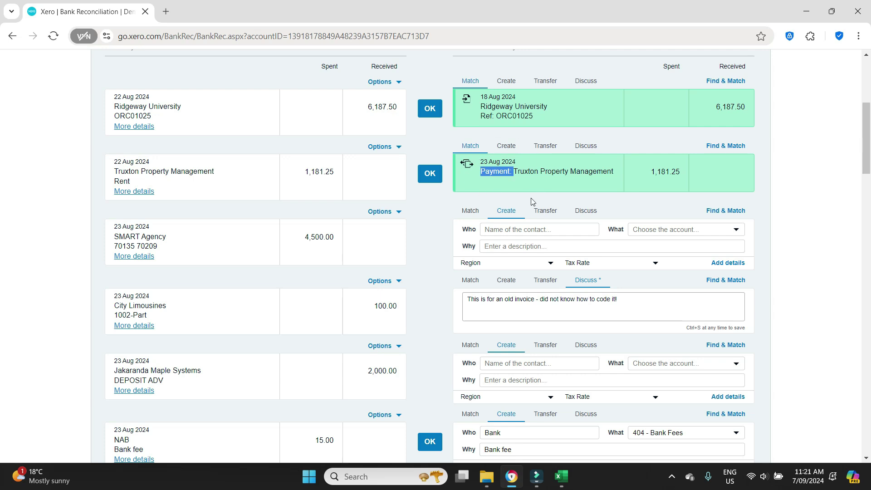
left_click(533, 186)
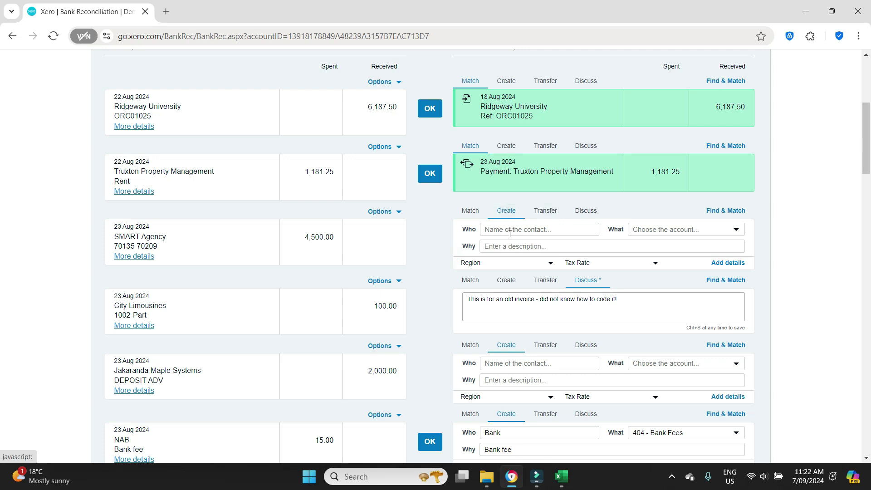
scroll(425, 168, "down", 1)
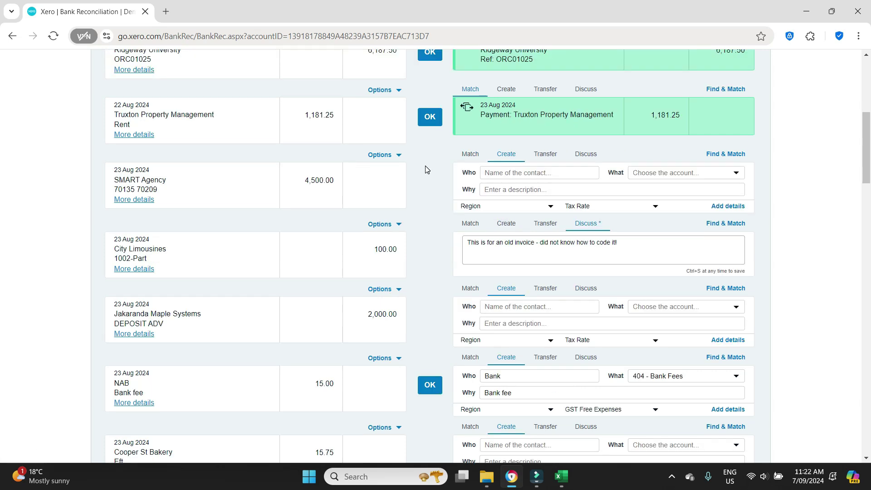
scroll(426, 169, "down", 2)
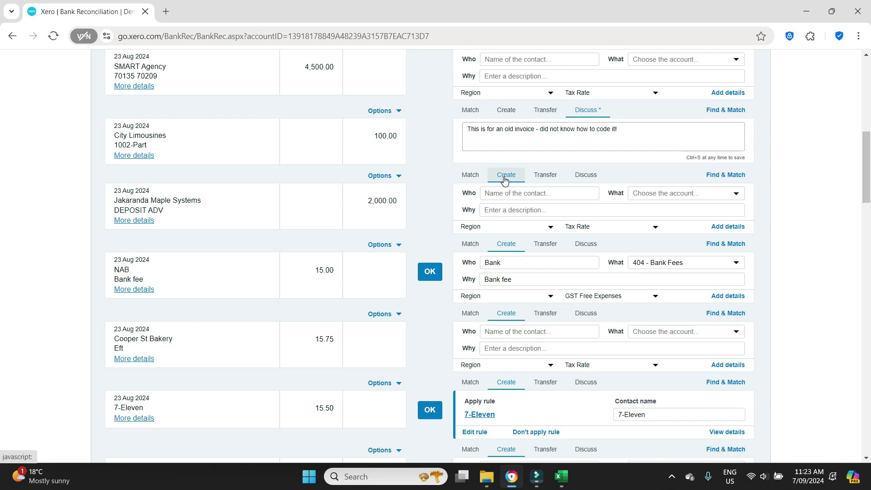
Put the Jakaranda Maple Systems 2,000.00 line on Transfer, keeping Business Savings Account as the account.
left_click(548, 177)
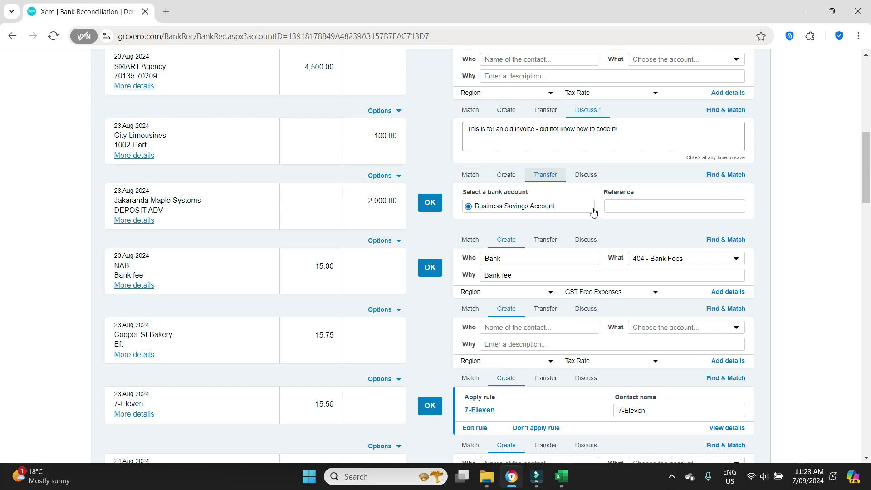
scroll(593, 211, "up", 10)
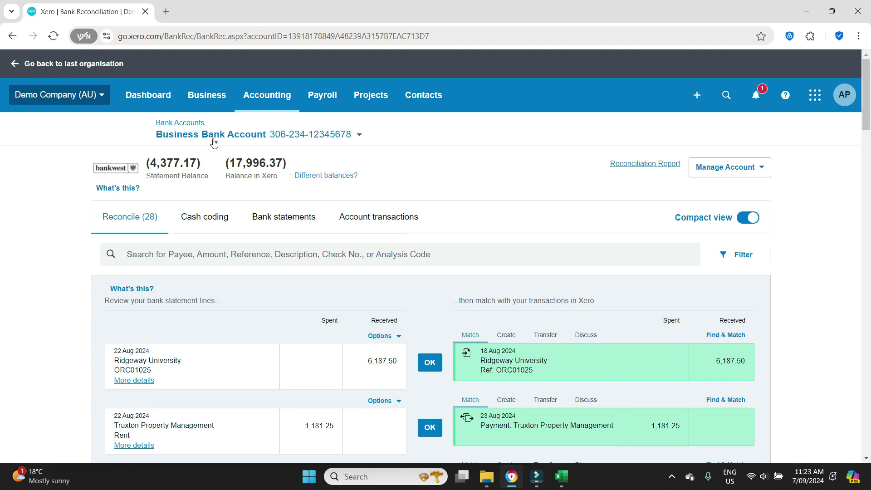
scroll(330, 153, "down", 5)
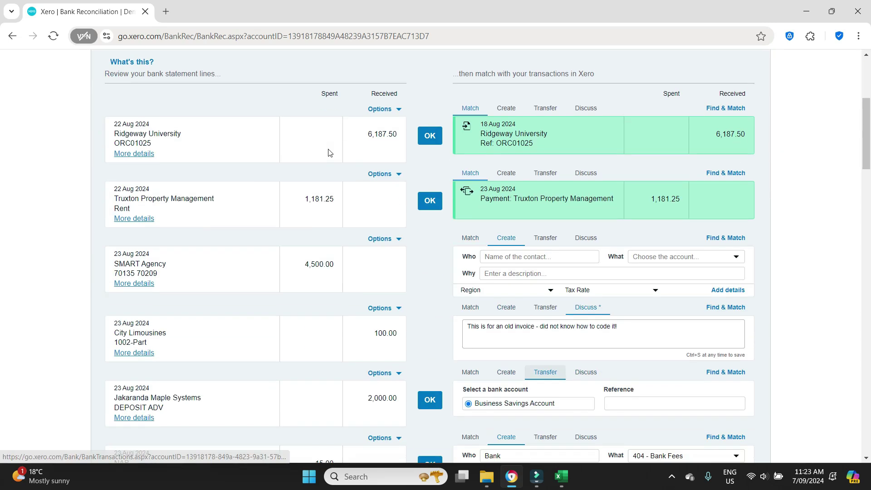
scroll(395, 207, "down", 3)
scroll(281, 159, "up", 6)
right_click(72, 14)
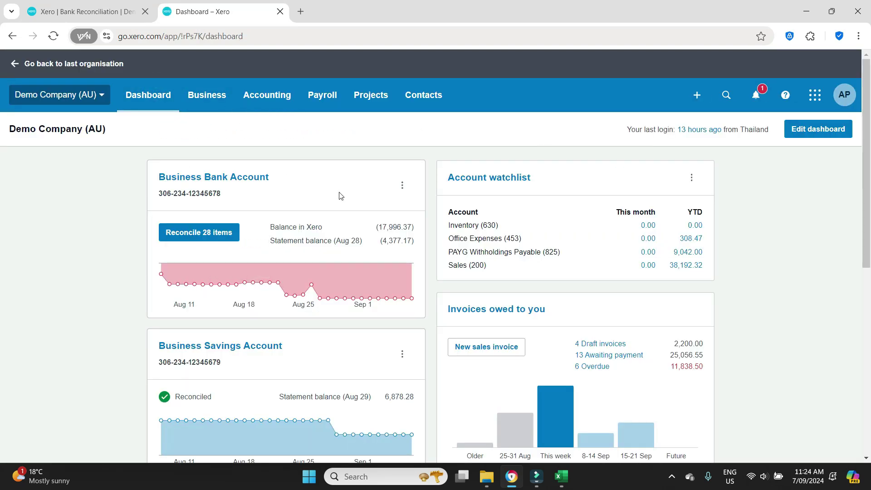
scroll(268, 258, "down", 3)
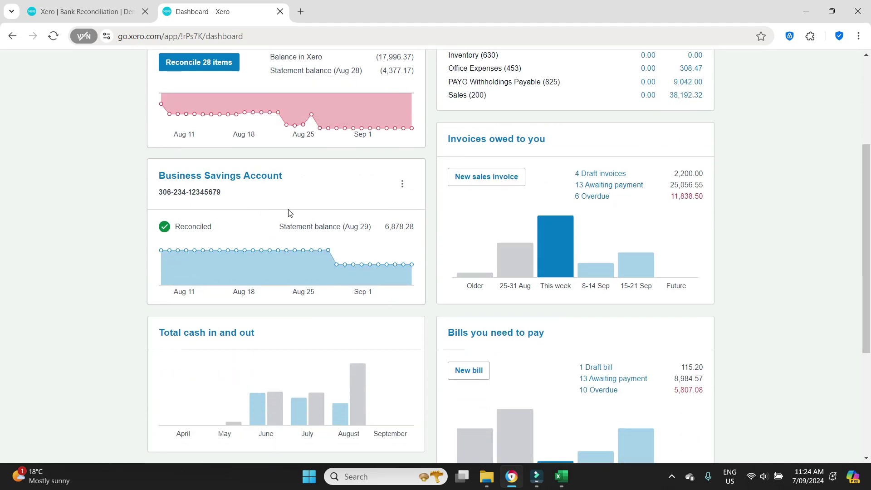
scroll(287, 208, "down", 4)
scroll(287, 208, "up", 5)
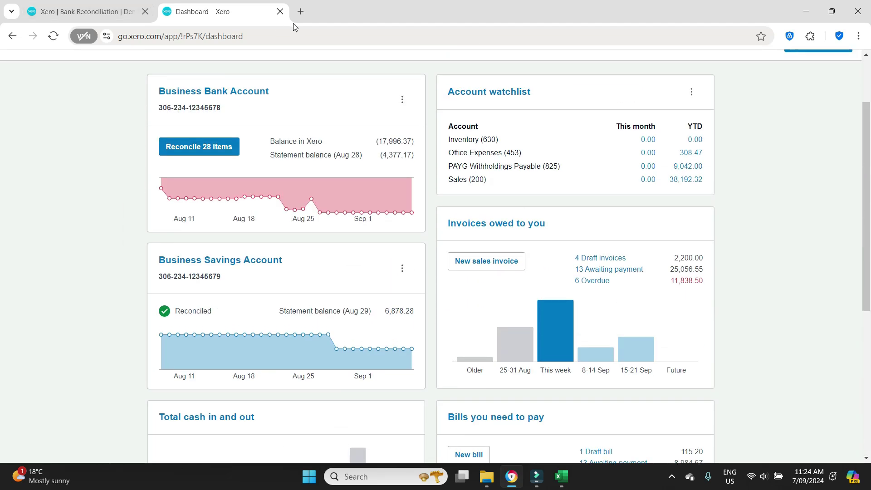
left_click(280, 11)
scroll(772, 241, "down", 5)
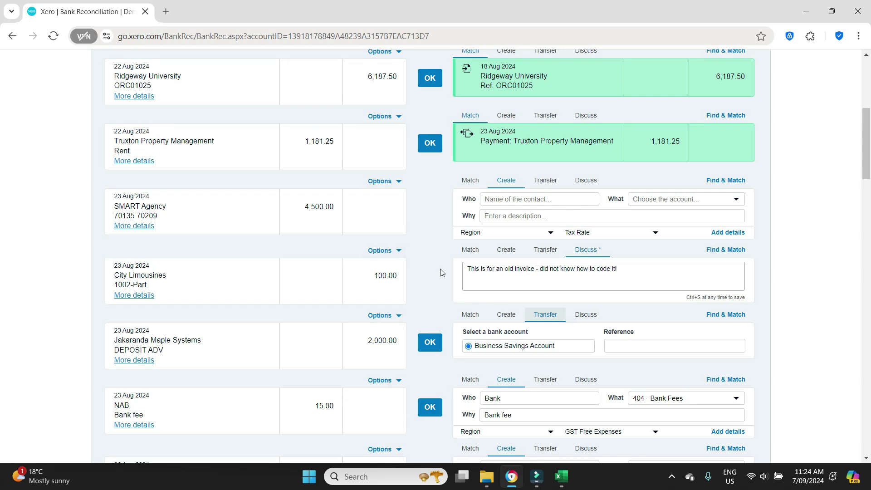
Replace the Jakaranda deposit's transfer coding with a blank Discuss note.
scroll(442, 281, "down", 3)
left_click(558, 208)
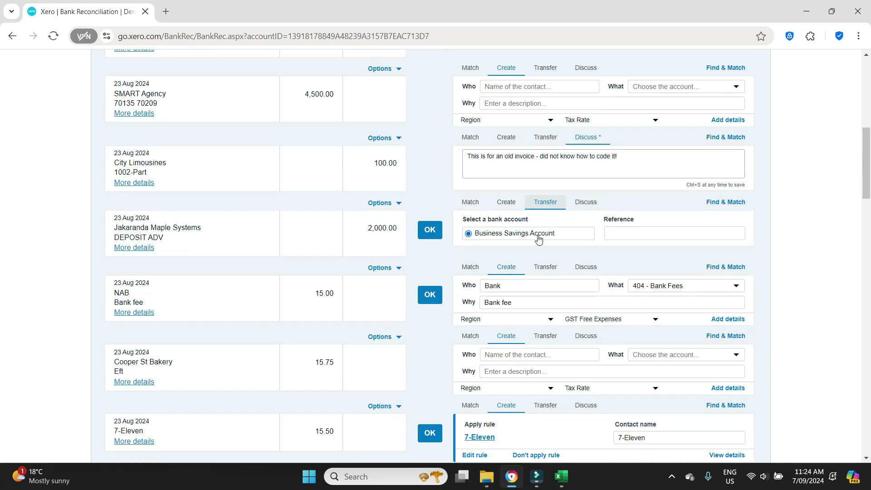
left_click(585, 208)
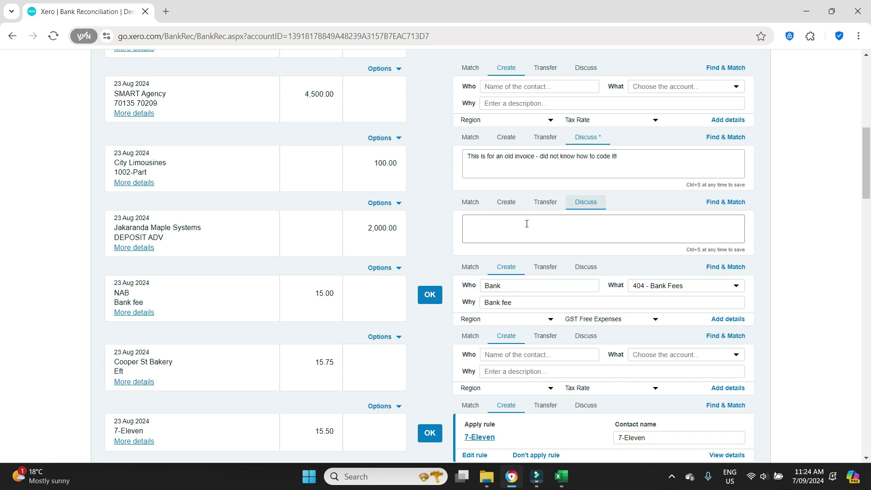
Save the Jakaranda note 'Not sure, queried boss 7/9/24', correcting 'bos' to 'boss'.
left_click(502, 230)
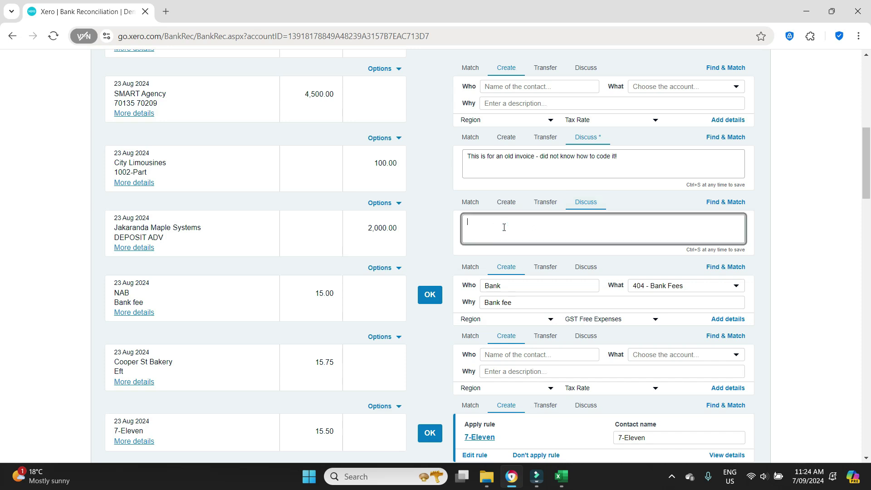
type("Not")
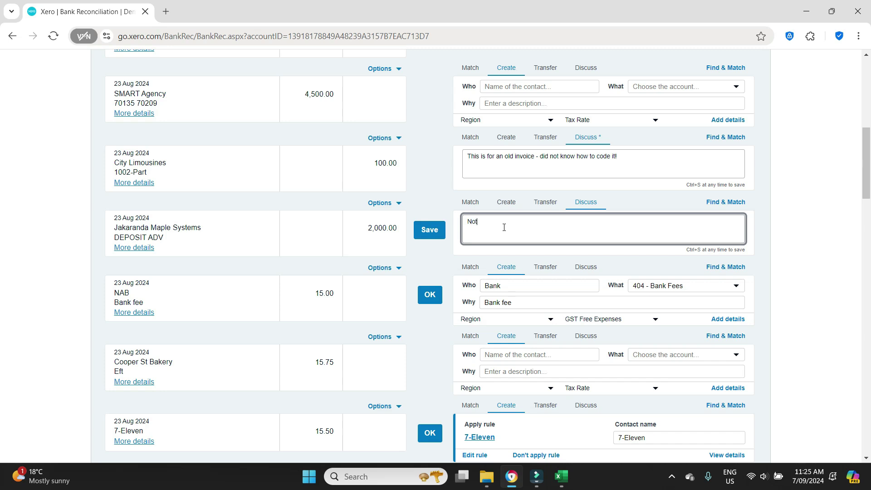
type(" sure, queried bos 7/9/24")
double_click(523, 221)
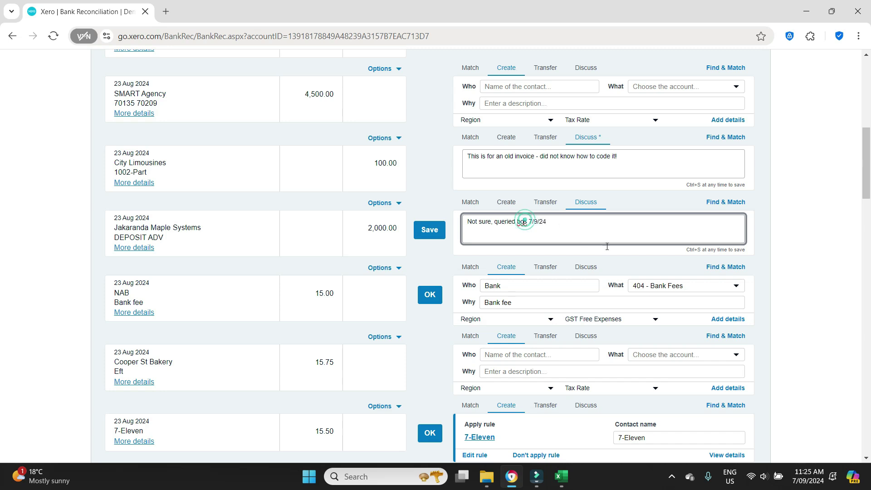
type("boss")
left_click(430, 227)
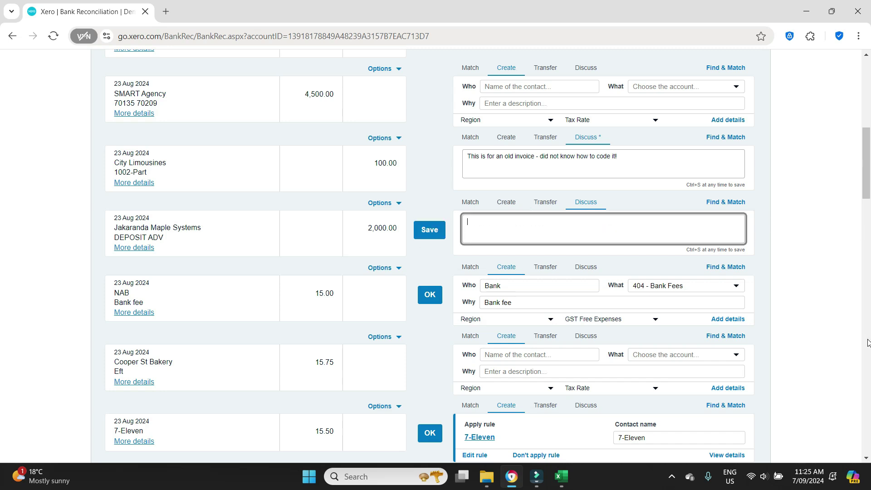
Save a new Jakaranda note reading 'Boss, what is this?' and select its text.
type("Boss, what is this?")
left_click(428, 226)
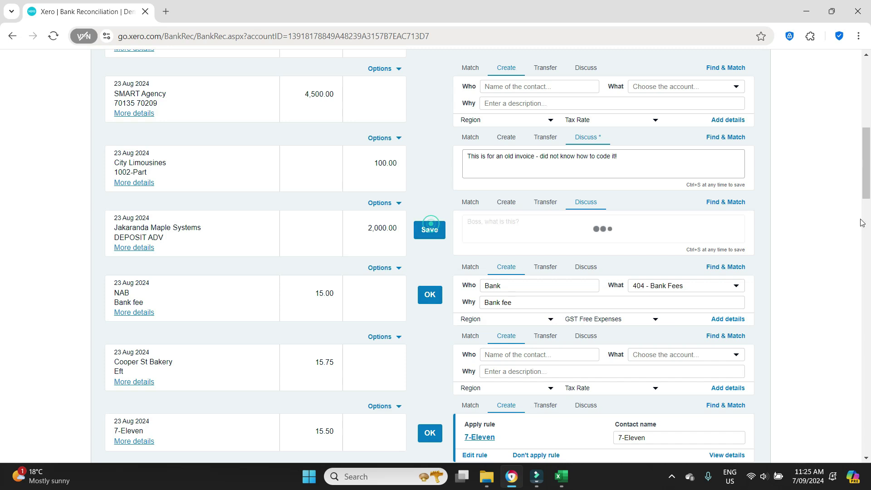
triple_click(538, 221)
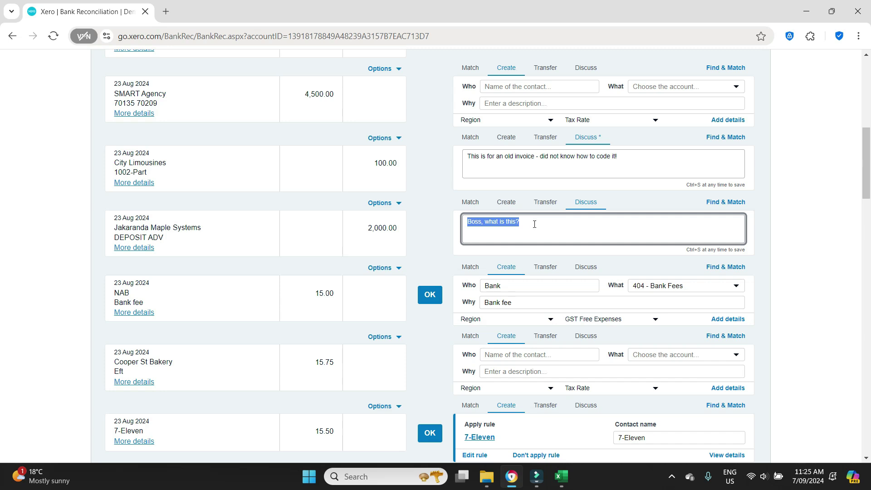
Replace the Jakaranda note with 'Accountant, this was for Inv#333, I don't know how to match. Please fix.' and save.
key("BackSpace")
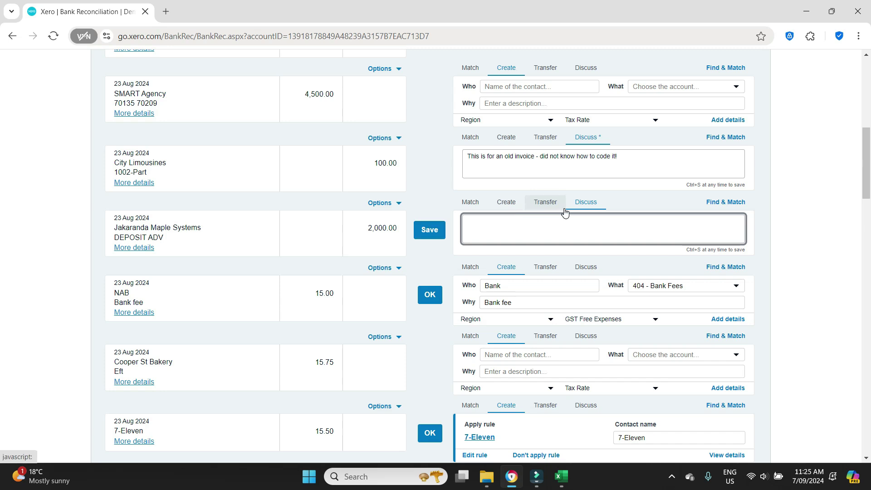
type("Accountant")
type(", this is")
key("BackSpace")
key("BackSpace")
type("e")
type("was for")
type(" Inv#")
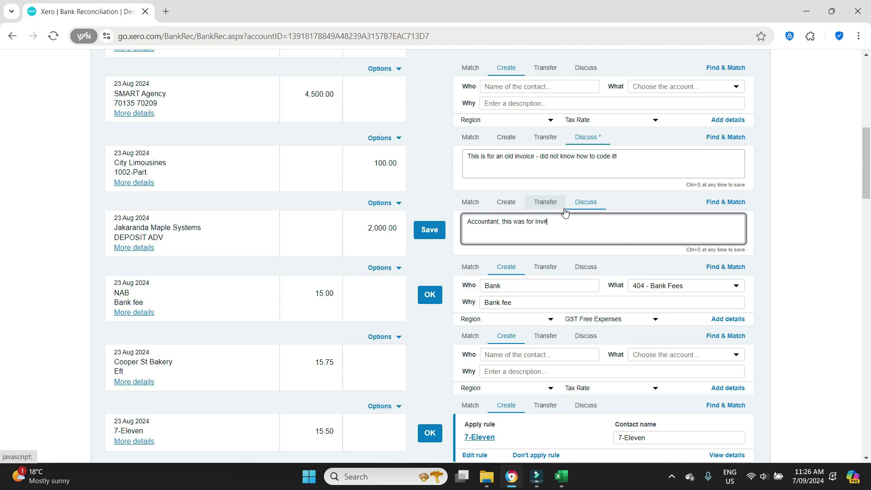
type("333, I don't know how to match. Please fix.")
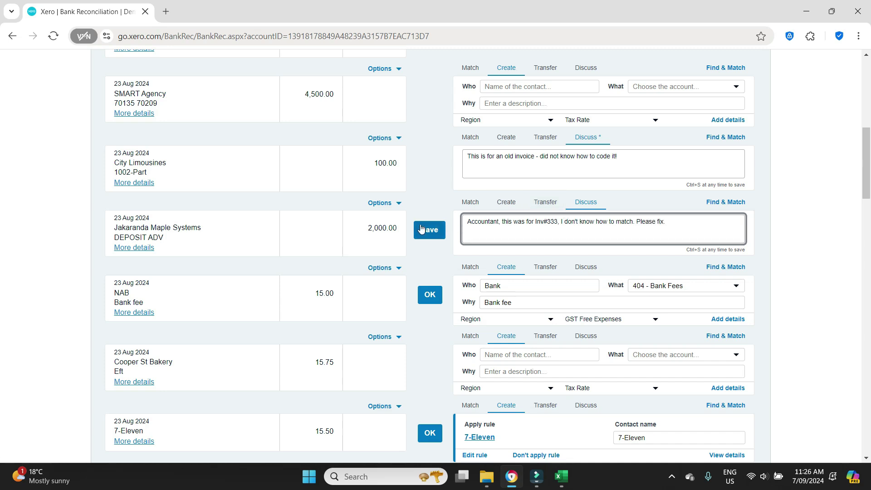
left_click(421, 229)
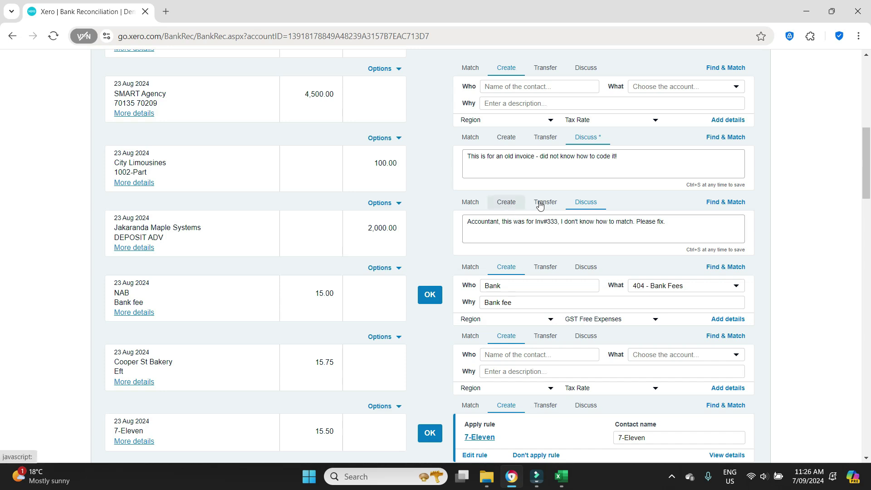
Move the Jakaranda deposit through Match and Create, ending on a Business Savings Account transfer.
left_click(472, 203)
left_click(506, 205)
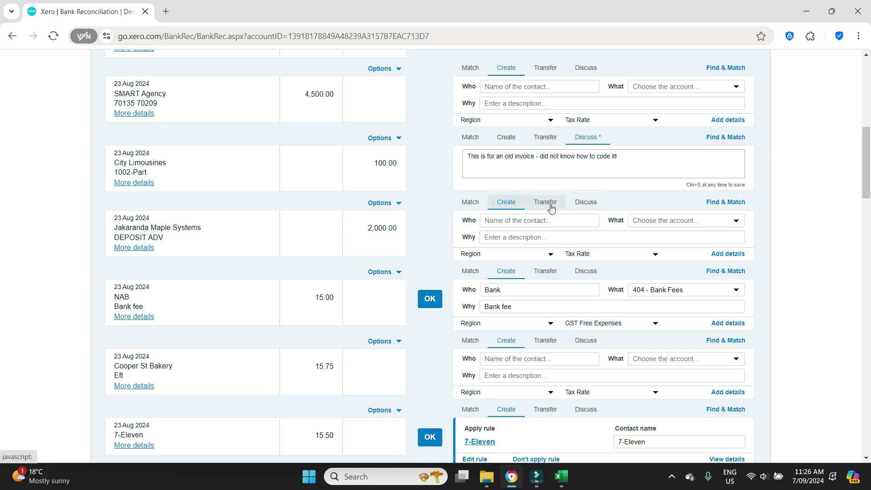
left_click(546, 204)
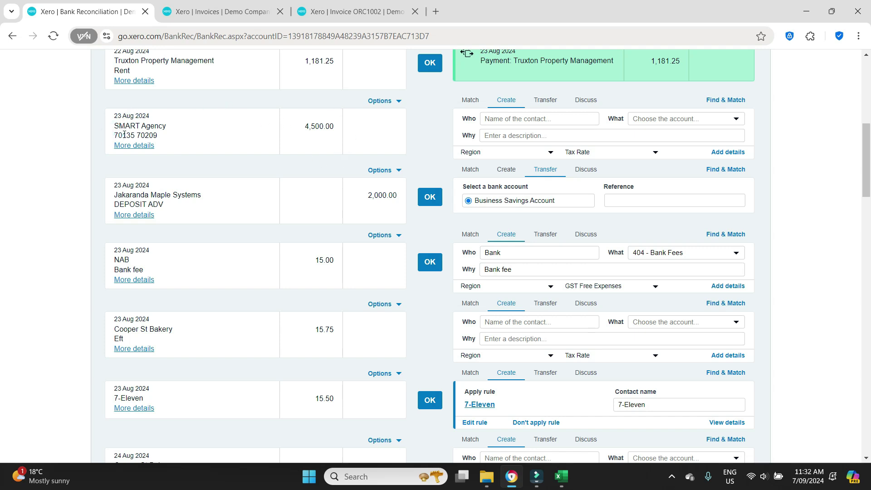
Note the statement references 70135 and 70209, then go to Business > Bills to pay.
double_click(132, 134)
left_click(137, 135)
left_click_drag(138, 135, 156, 135)
left_click(225, 118)
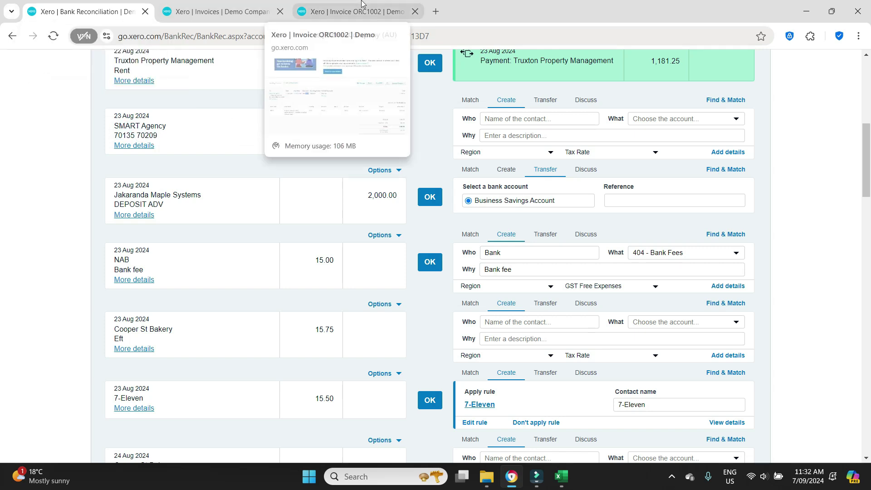
left_click(353, 12)
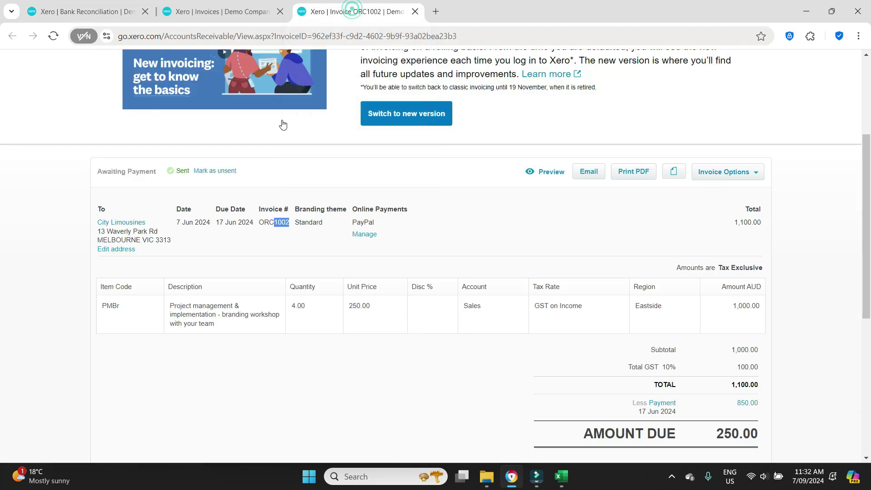
left_click(207, 95)
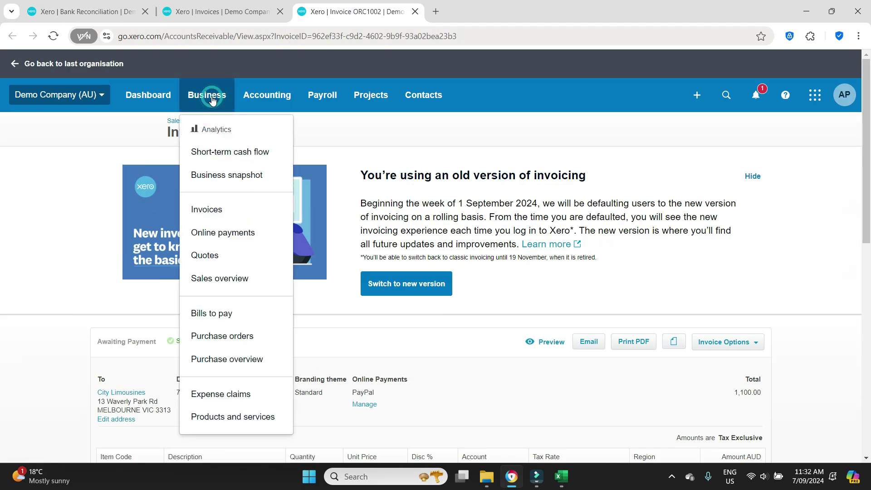
left_click(217, 312)
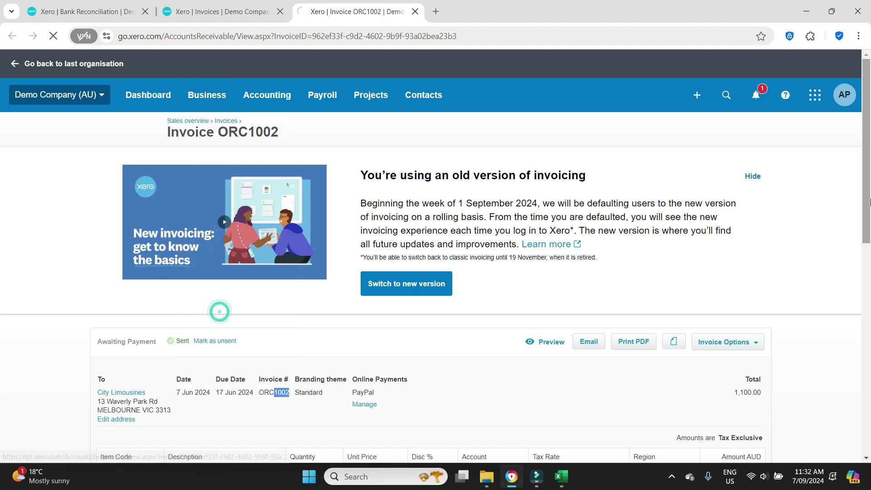
Copy 'SMART' from the statement line and filter the bills list by it.
left_click(81, 11)
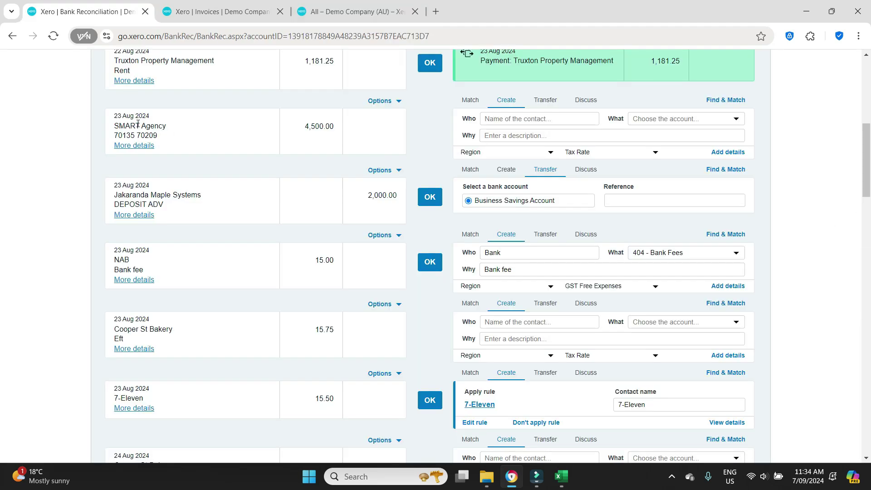
left_click_drag(138, 123, 115, 128)
key("ctrl+c")
left_click(348, 14)
left_click(180, 193)
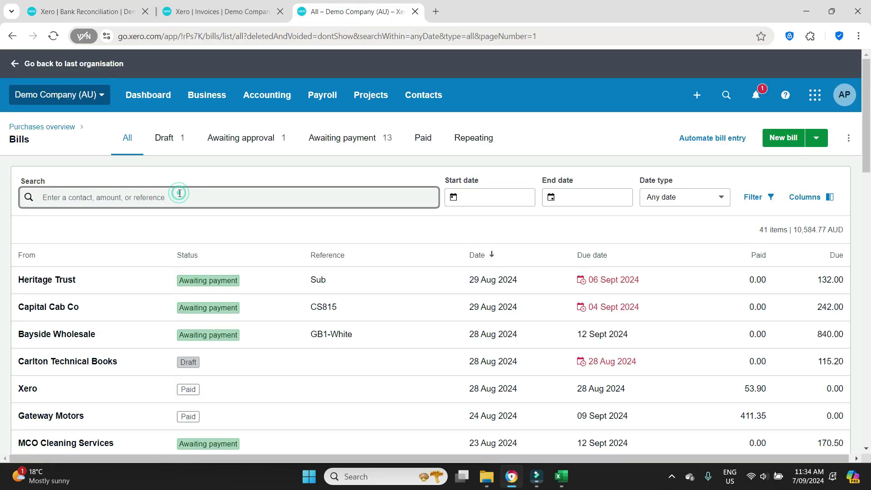
key("ctrl+v")
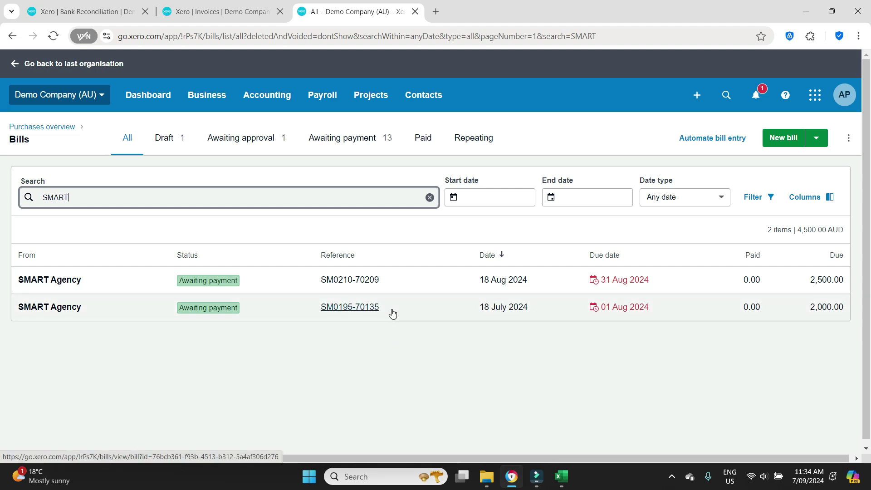
left_click(95, 12)
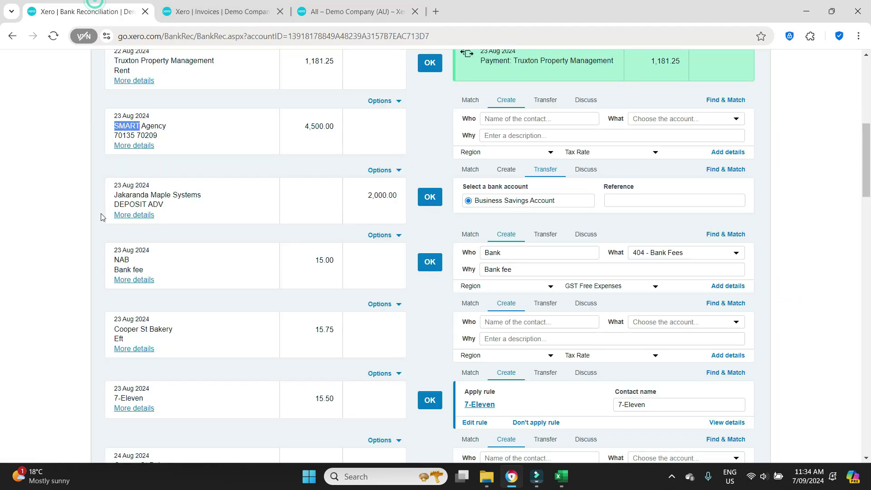
left_click(133, 145)
left_click(165, 136)
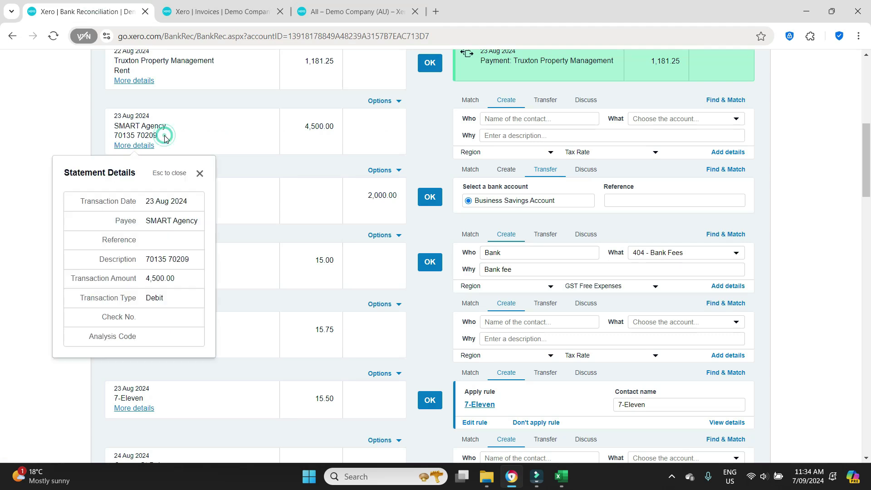
triple_click(166, 137)
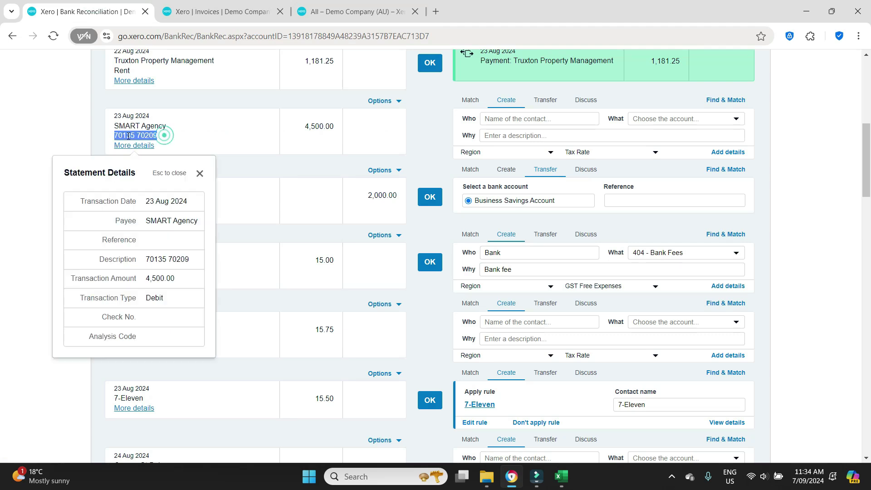
left_click(202, 176)
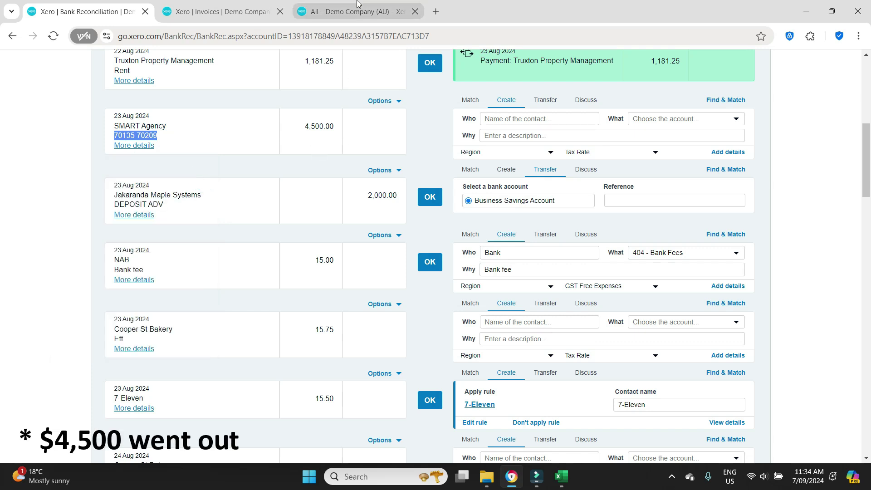
left_click(357, 6)
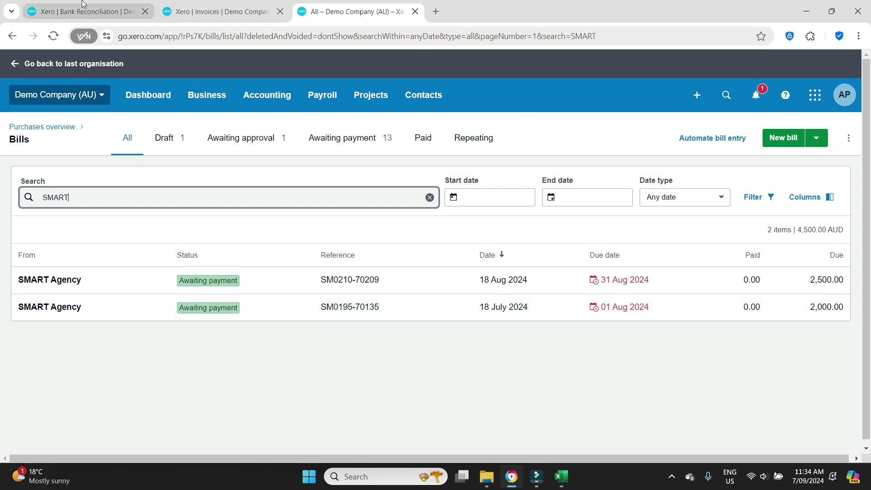
Find & Match the SMART Agency 4,500.00 payment to its 2,000.00 and 2,500.00 bills.
left_click(91, 11)
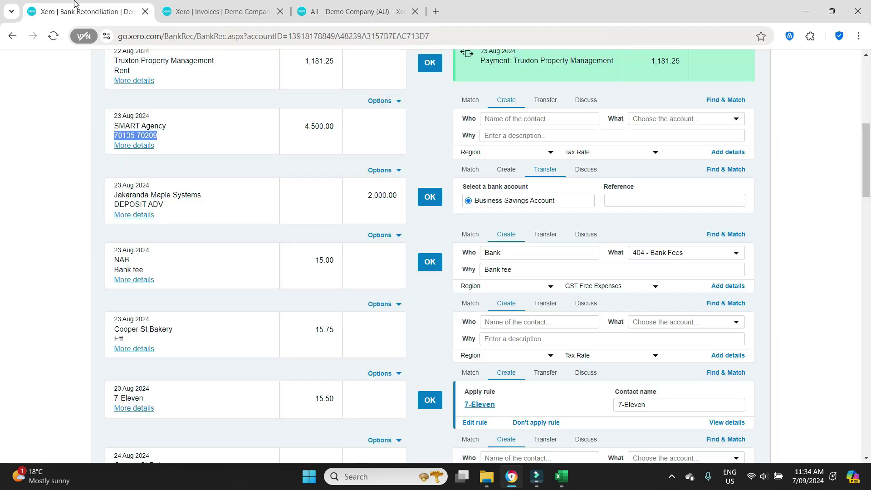
left_click(734, 105)
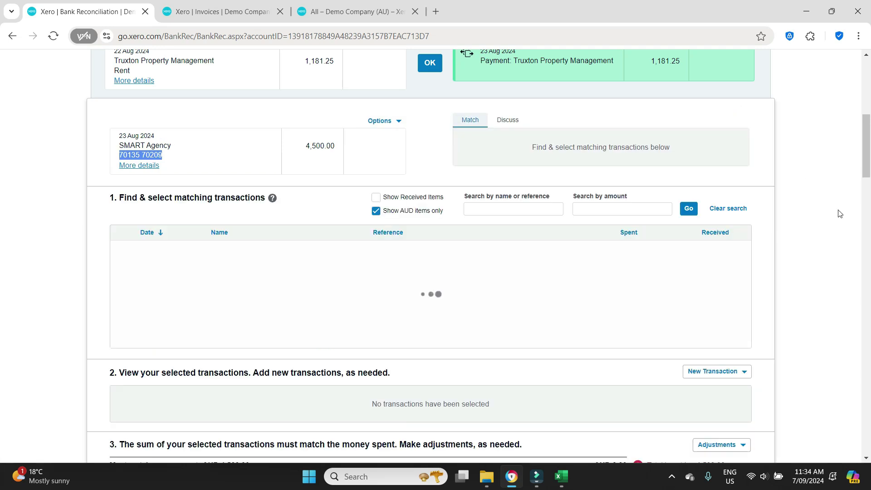
left_click(494, 210)
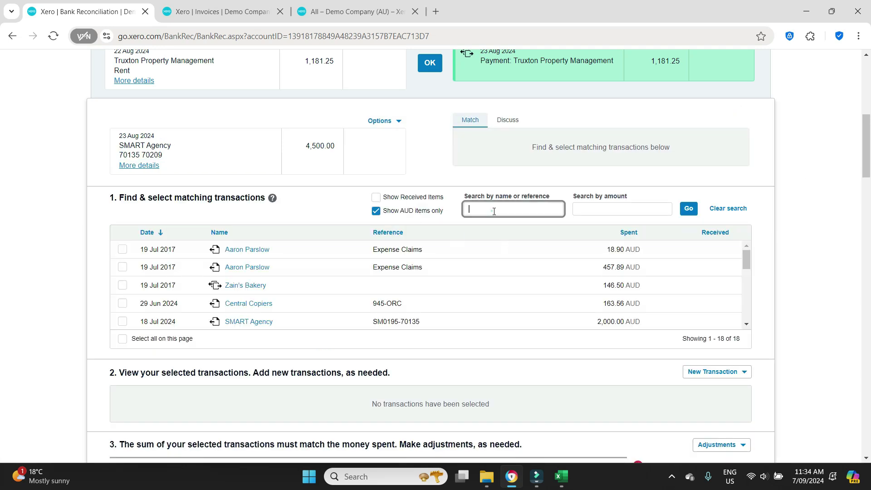
type("smart")
key("Return")
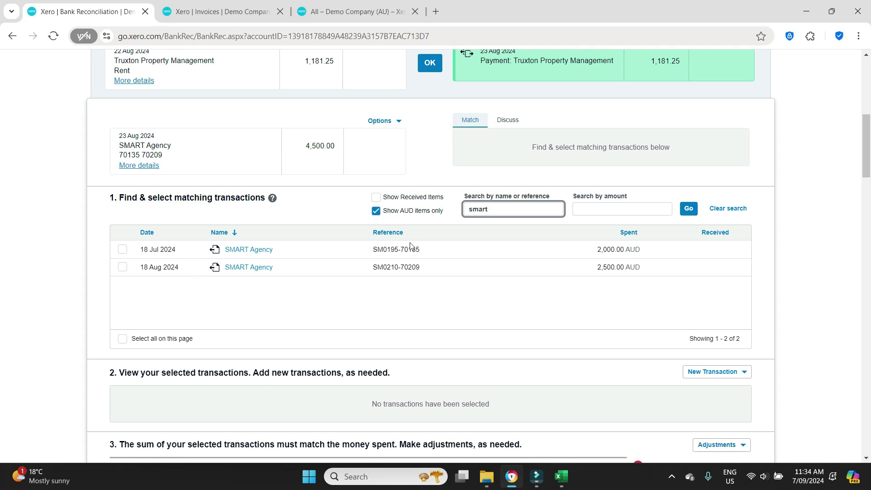
left_click(122, 249)
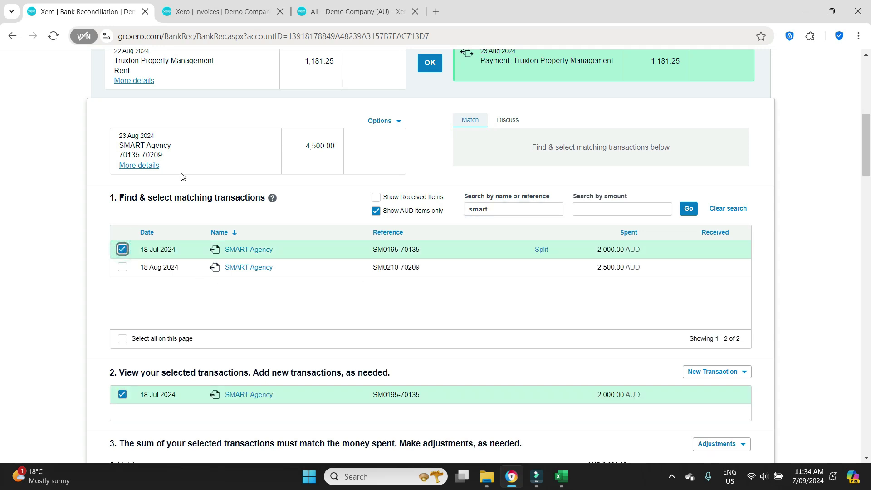
left_click(122, 267)
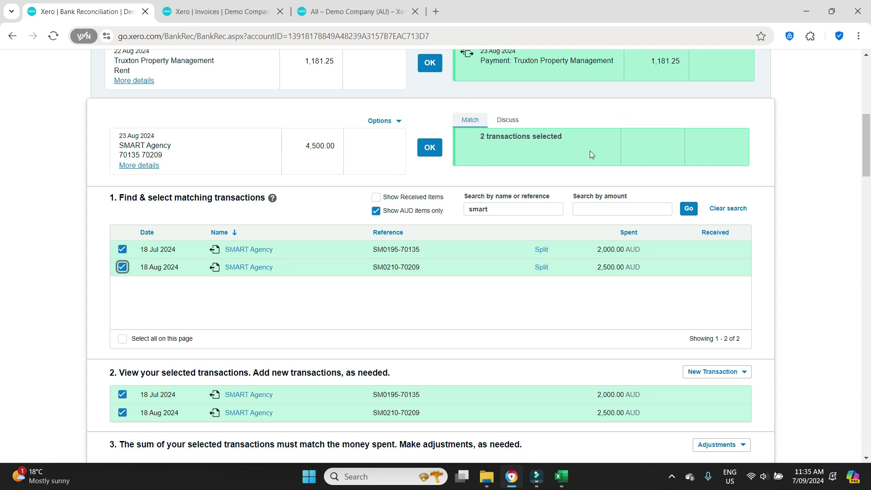
left_click(433, 150)
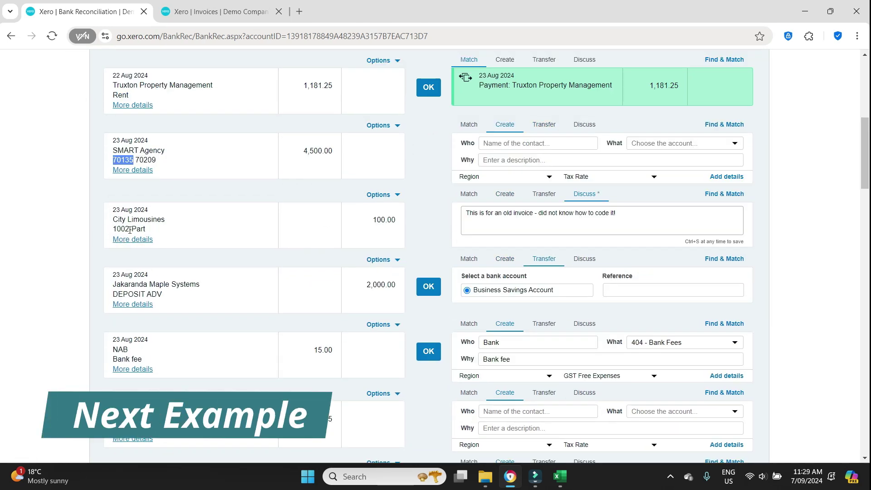
Search the invoices for 1002.
left_click(213, 11)
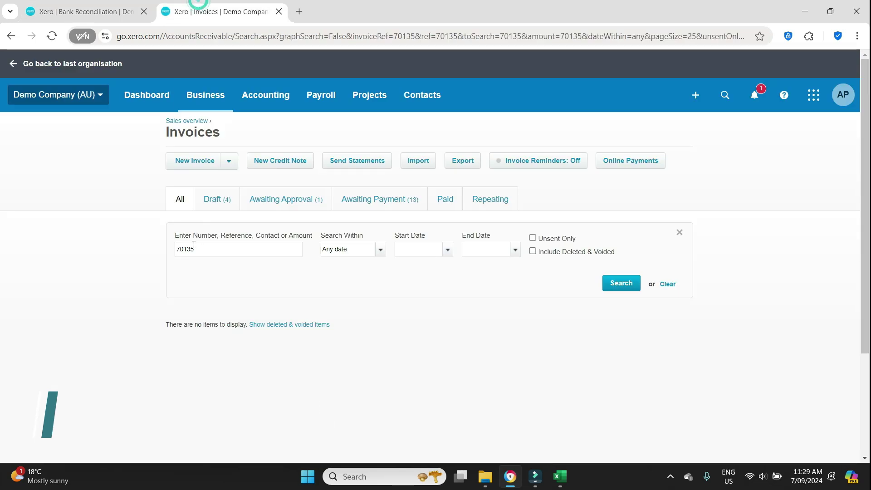
left_click_drag(202, 249, 154, 237)
type("1002")
key("Return")
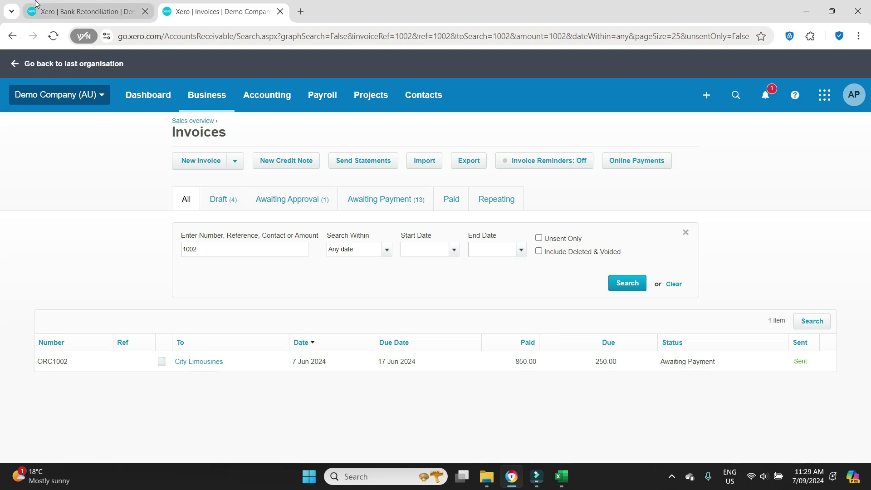
left_click(68, 10)
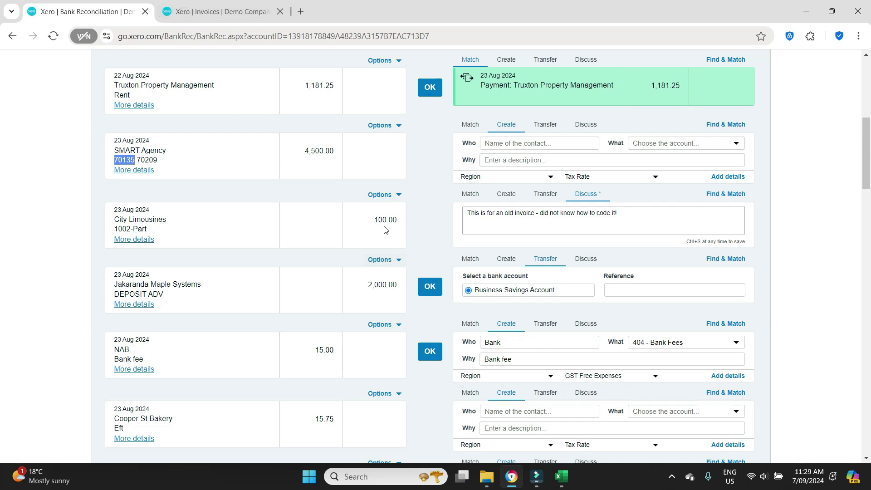
Open City Limousines invoice ORC1002 in a new tab, review its 250.00 due, and return to reconciliation.
left_click(218, 11)
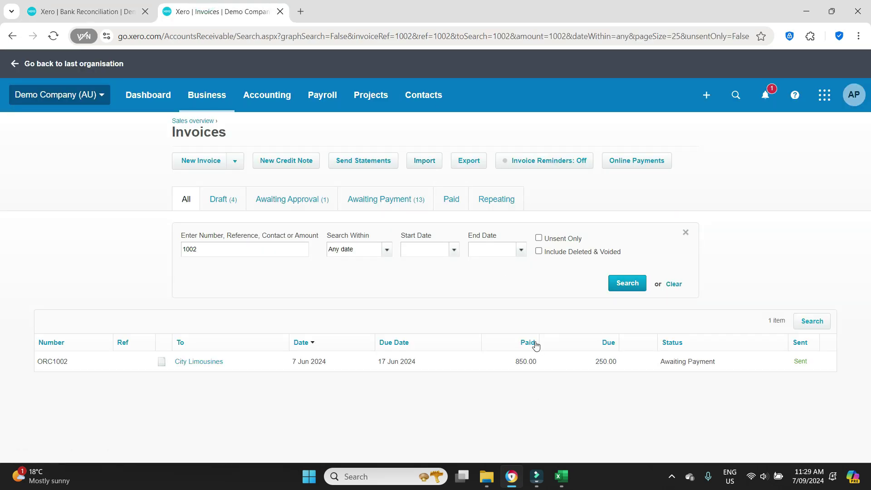
right_click(212, 363)
left_click(267, 226)
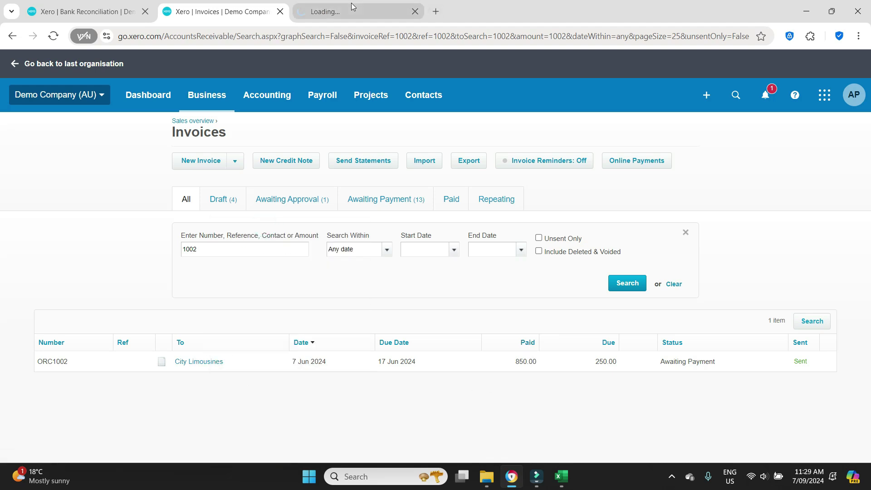
left_click(350, 10)
scroll(863, 294, "down", 5)
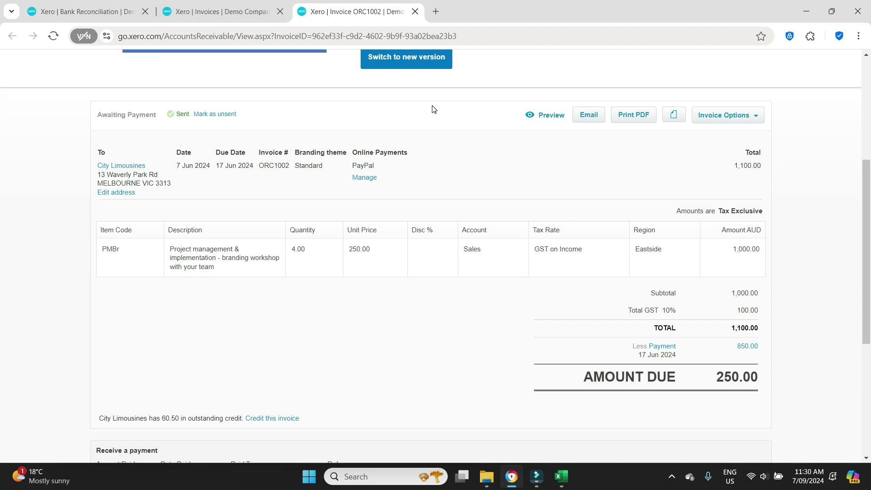
left_click(134, 18)
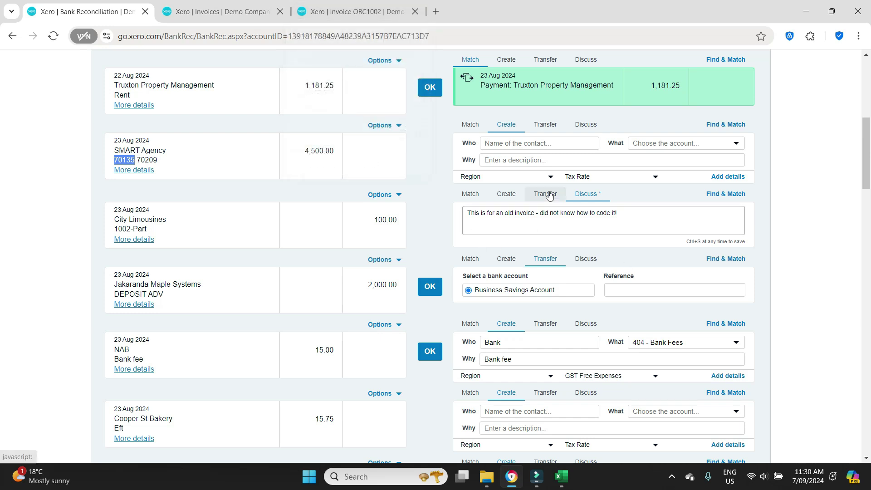
Bring up matches for the City Limousines 100.00 deposit, checking the ORC1002 invoice number.
left_click(728, 195)
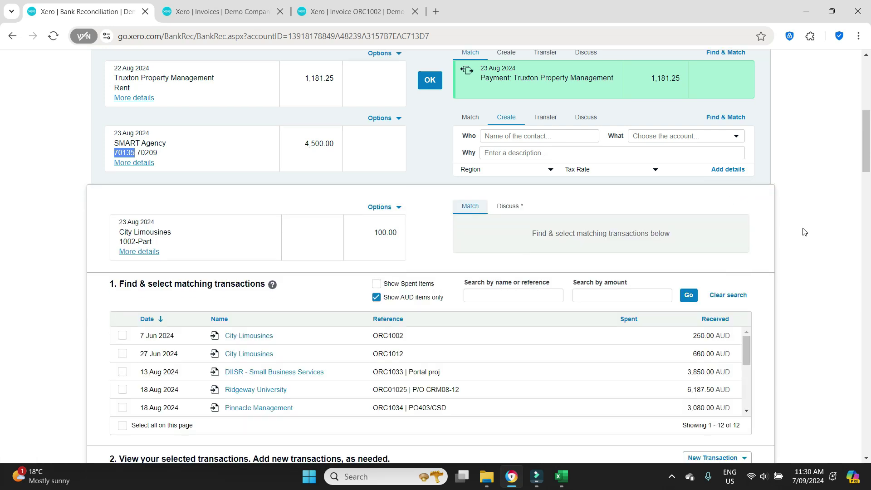
scroll(804, 232, "down", 2)
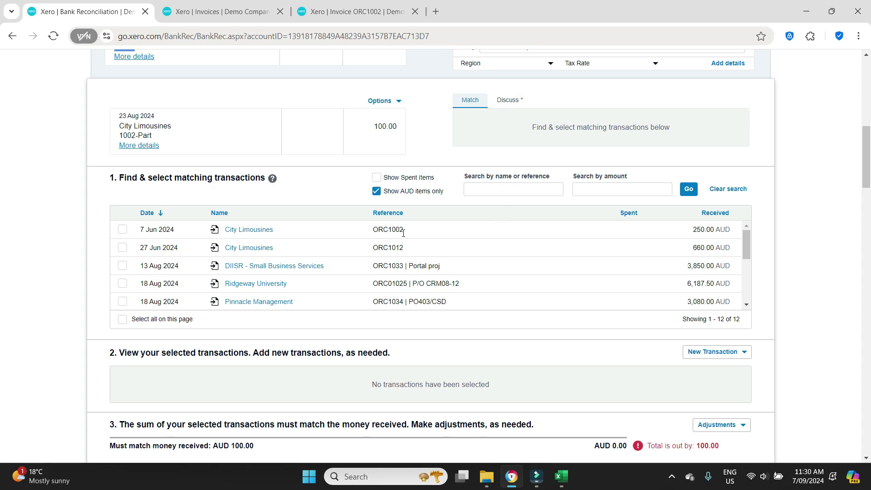
left_click(371, 14)
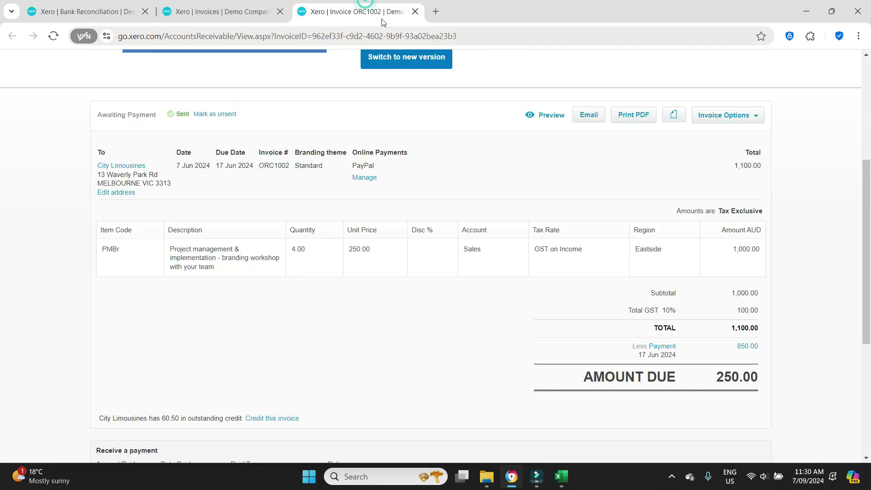
scroll(471, 95, "up", 2)
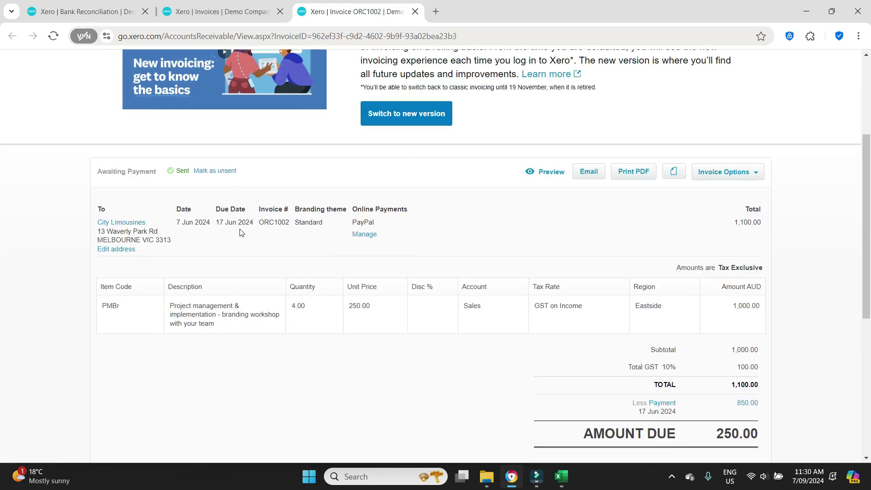
left_click_drag(288, 221, 274, 222)
left_click(109, 4)
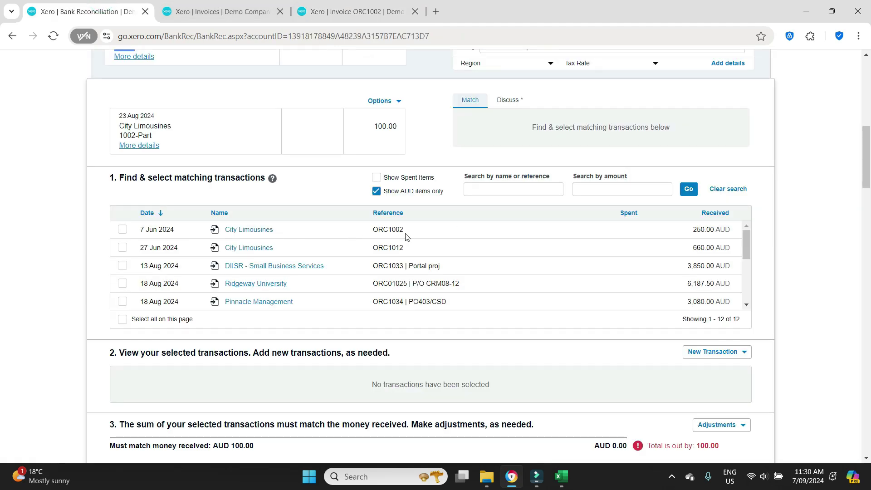
Match ORC1002 with a 100.00 part-payment split and reconcile, leaving 150.00 outstanding.
left_click(122, 230)
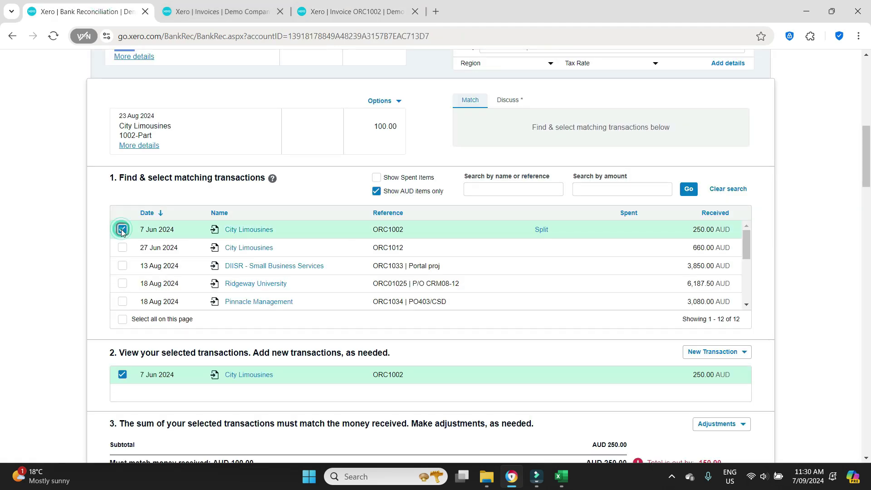
scroll(804, 193, "down", 1)
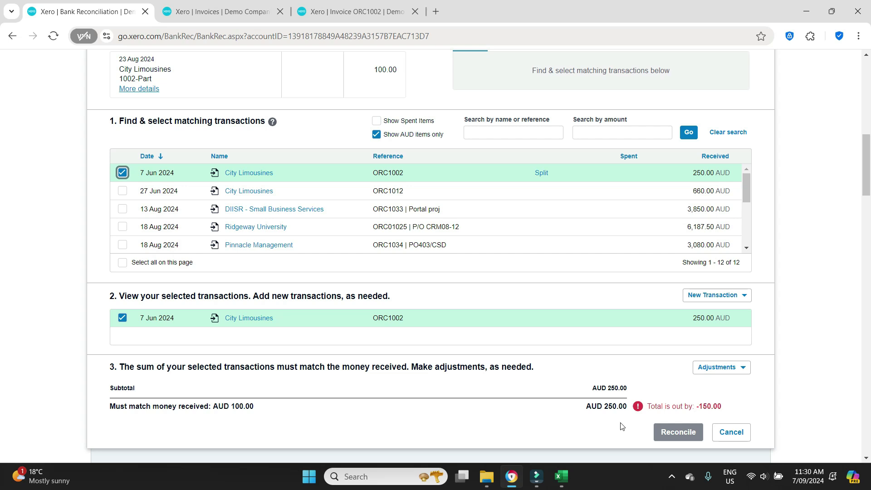
left_click(541, 174)
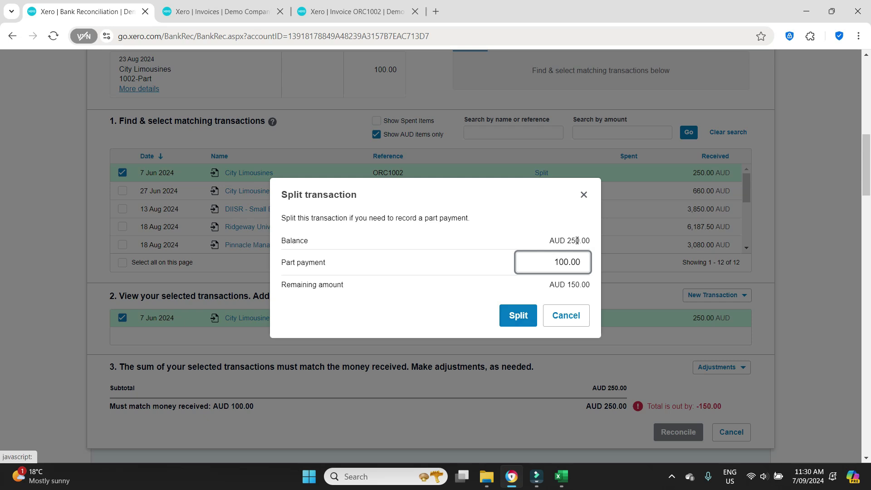
left_click(515, 320)
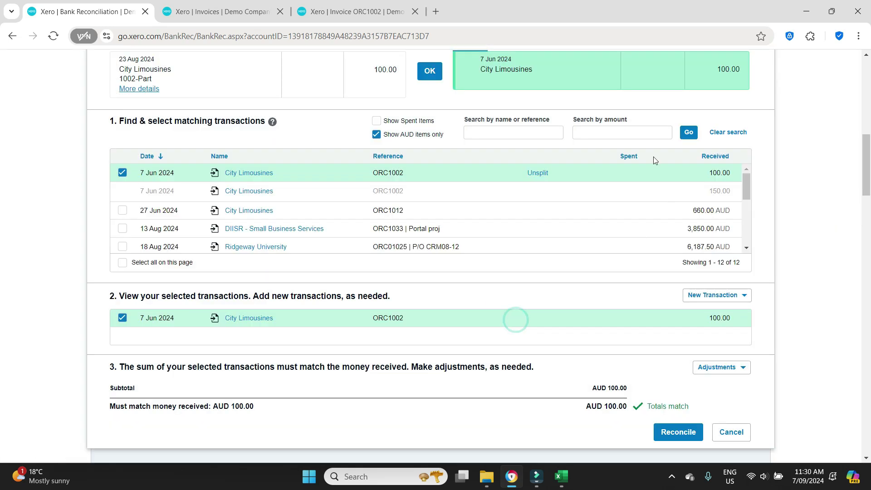
left_click(429, 71)
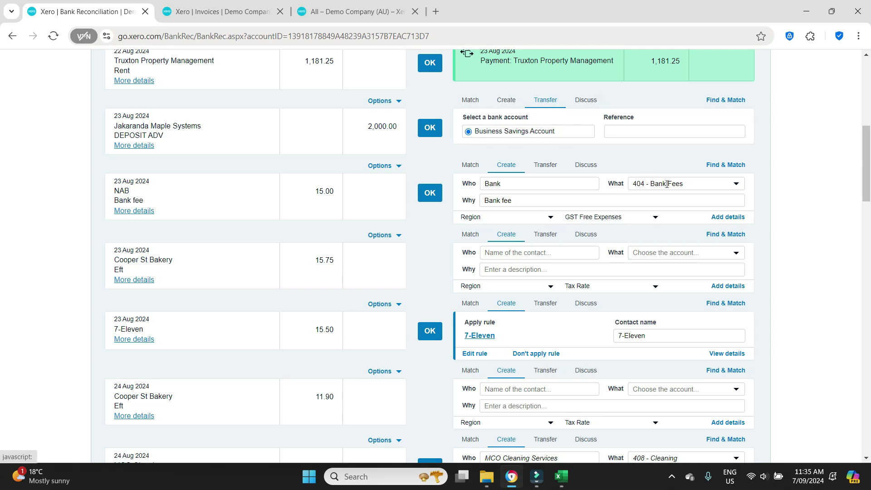
Set the NAB bank-fee line to Match, then review and cancel matches for the 15.75 Cooper St Bakery payment.
left_click(469, 165)
scroll(470, 173, "down", 1)
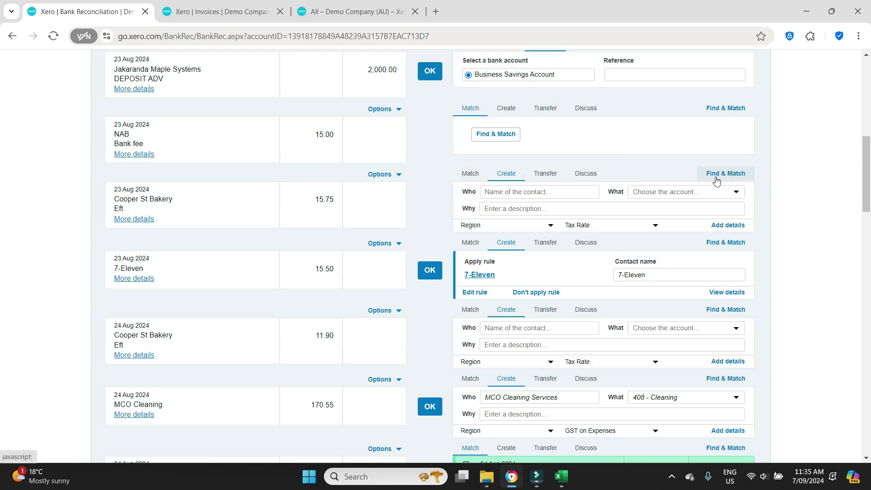
left_click(470, 175)
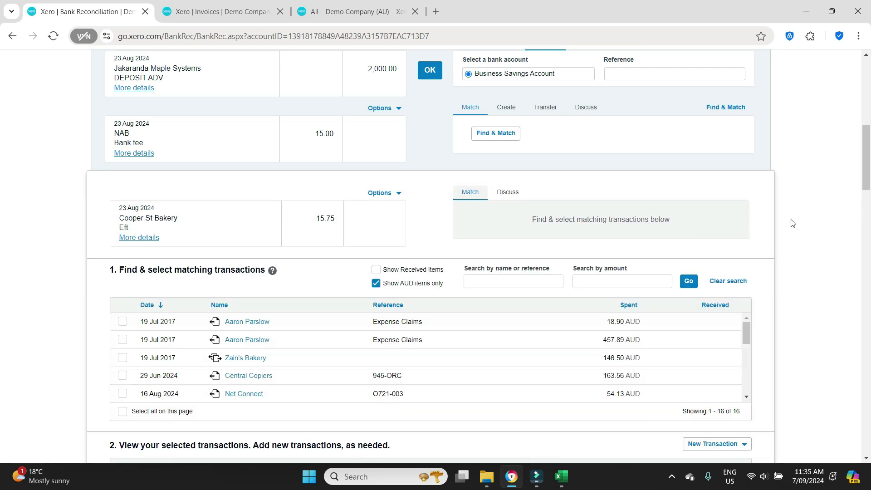
scroll(789, 219, "down", 5)
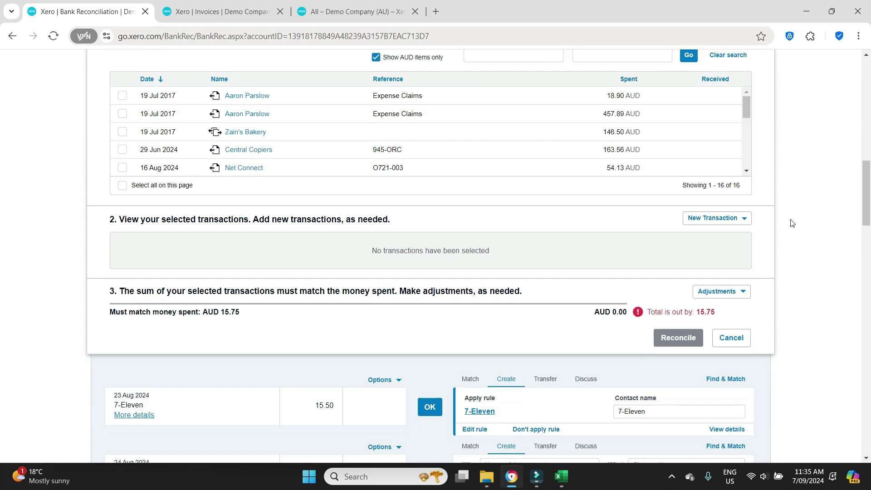
left_click(733, 336)
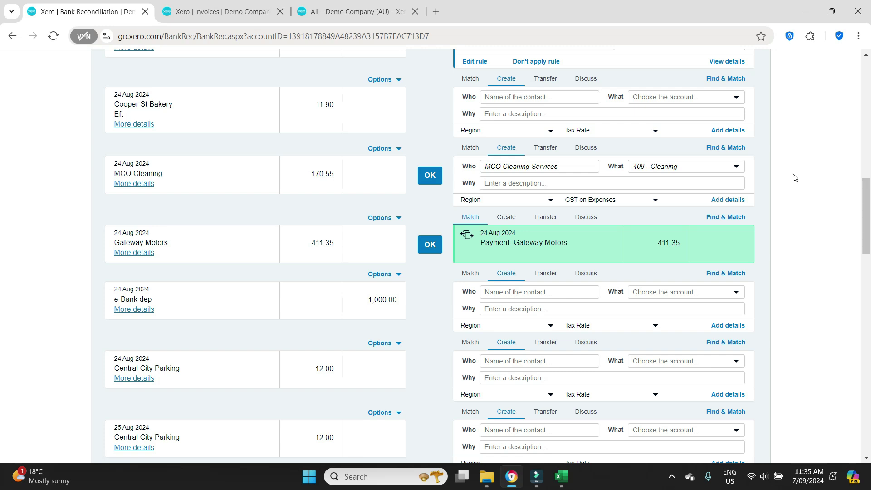